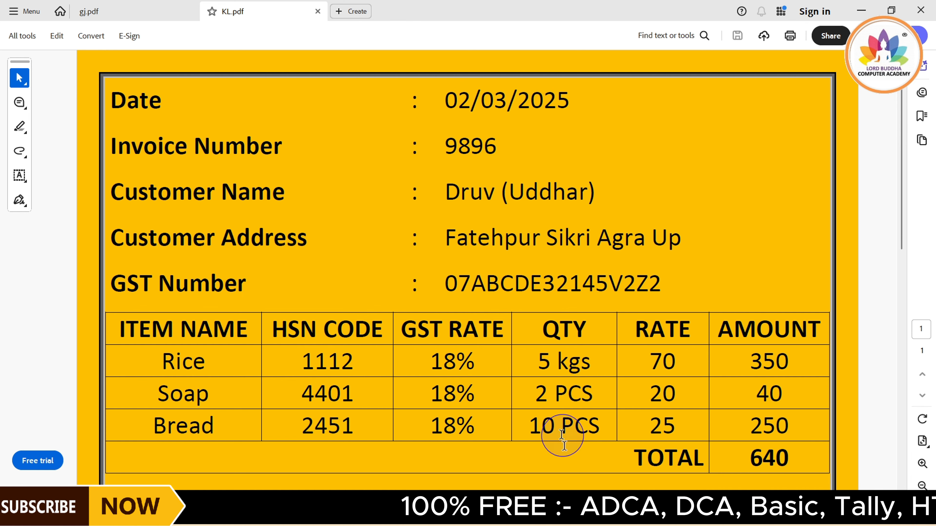
Switch to Tally.ERP 9 and enter the invoice number from the PDF as the sales voucher's reference number
mouse_move(577, 521)
left_click(566, 459)
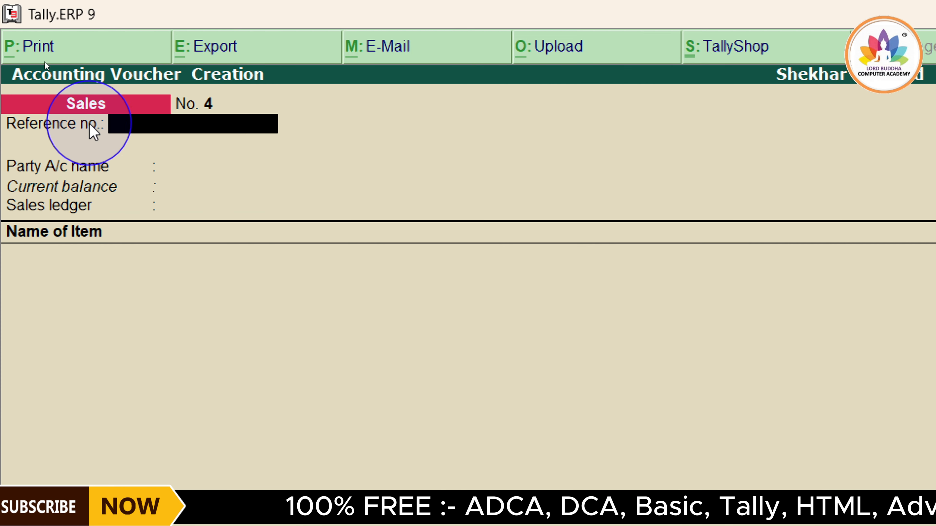
type("9896")
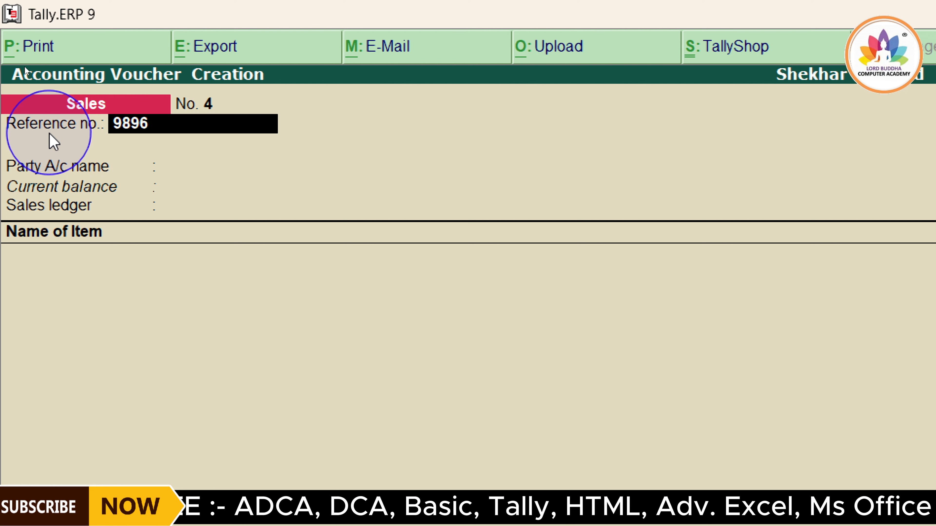
key("Return")
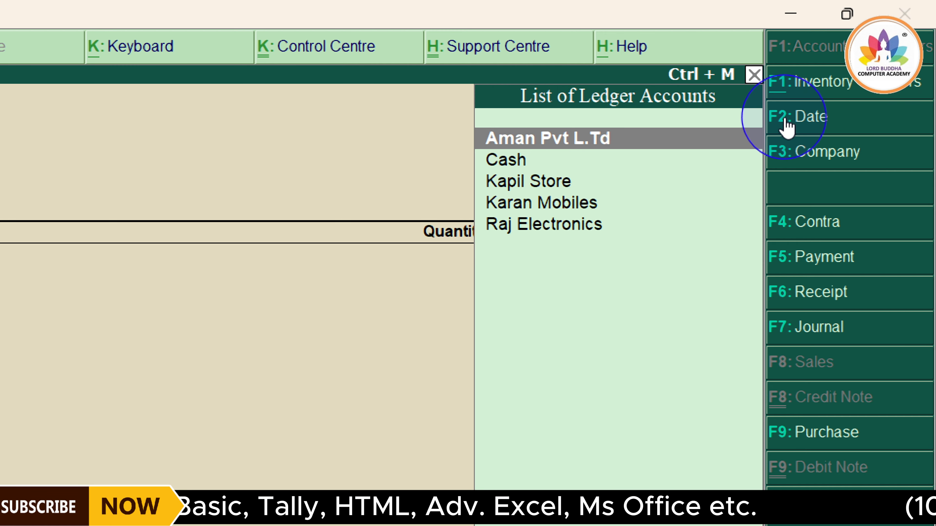
Set the sales voucher's date to 02-03-2025
left_click(787, 126)
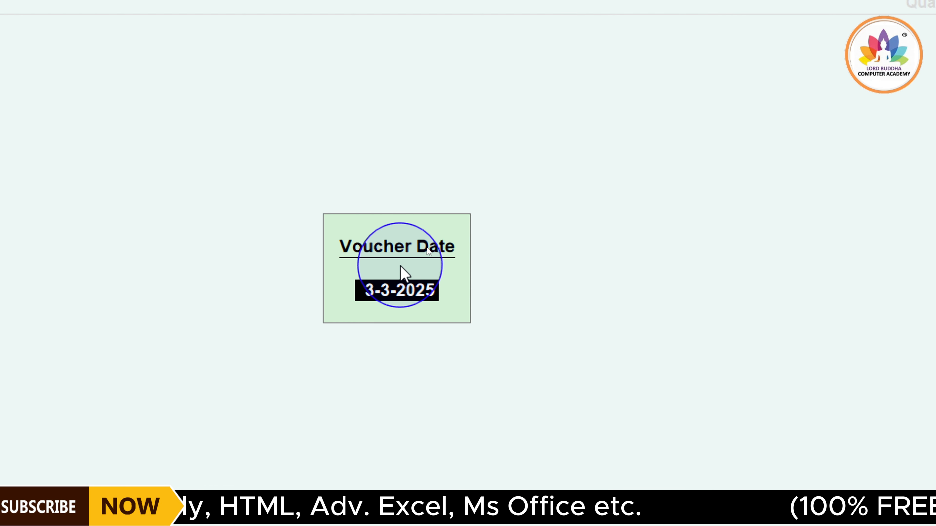
type("0")
type("2")
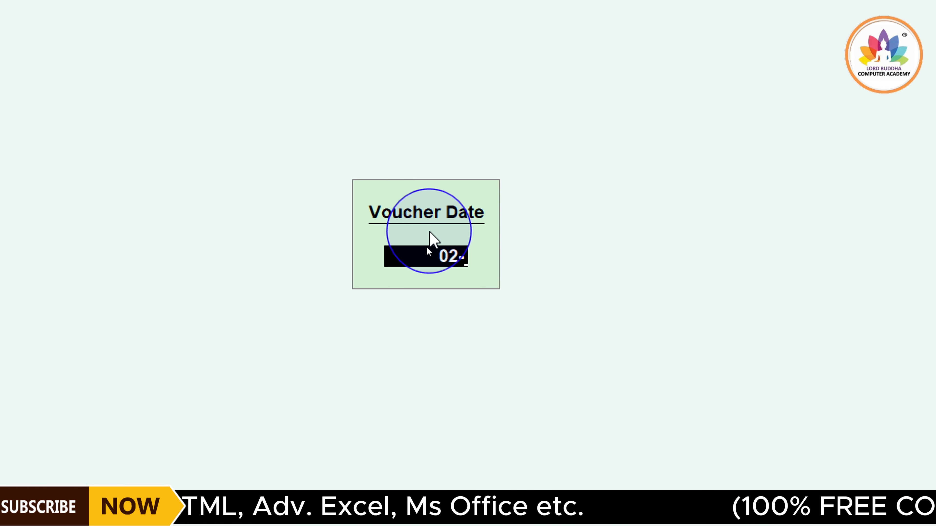
type("-03-2025")
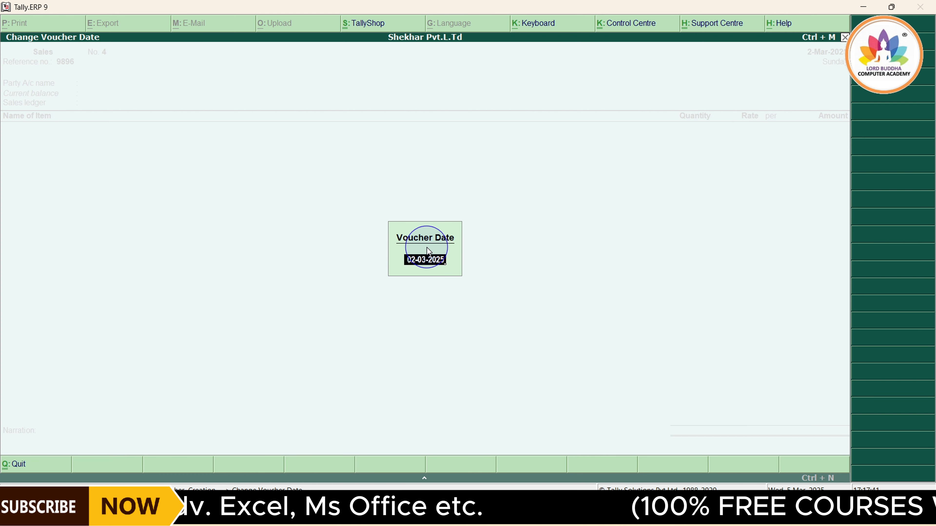
key("Return")
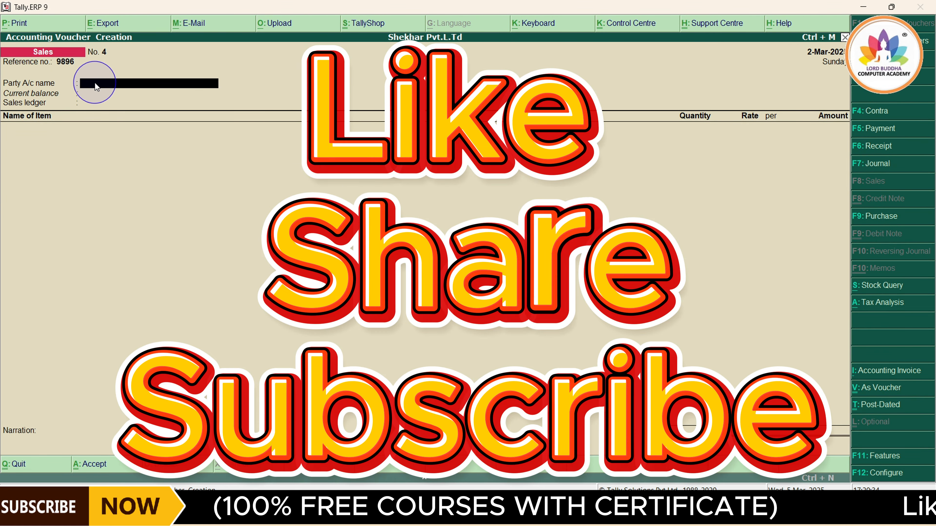
Check the customer on the invoice PDF and, in Tally.ERP 9, start a new party ledger with the customer's name and no alias
key("space")
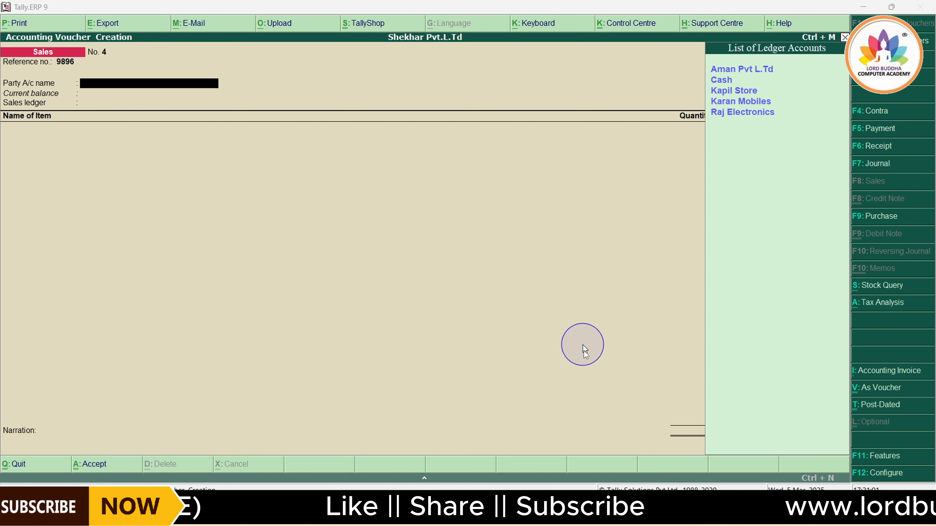
mouse_move(603, 522)
left_click(605, 458)
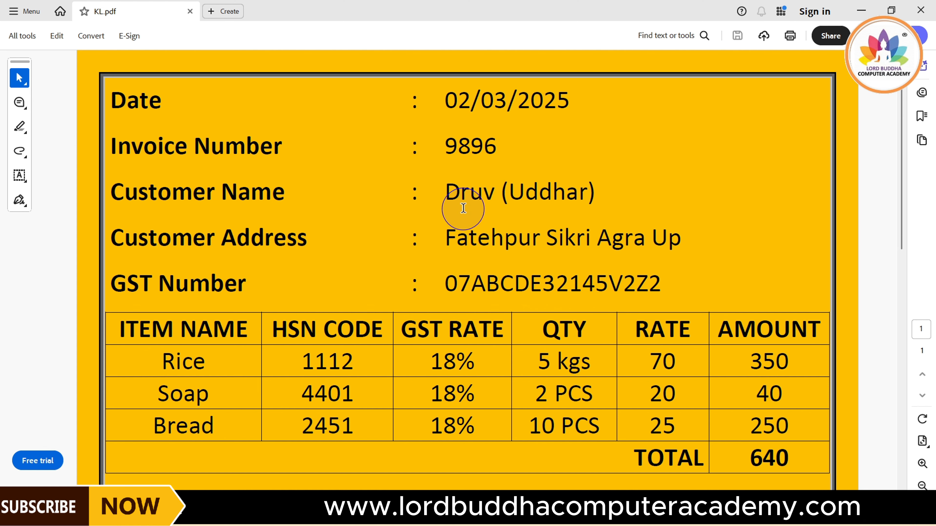
left_click(575, 514)
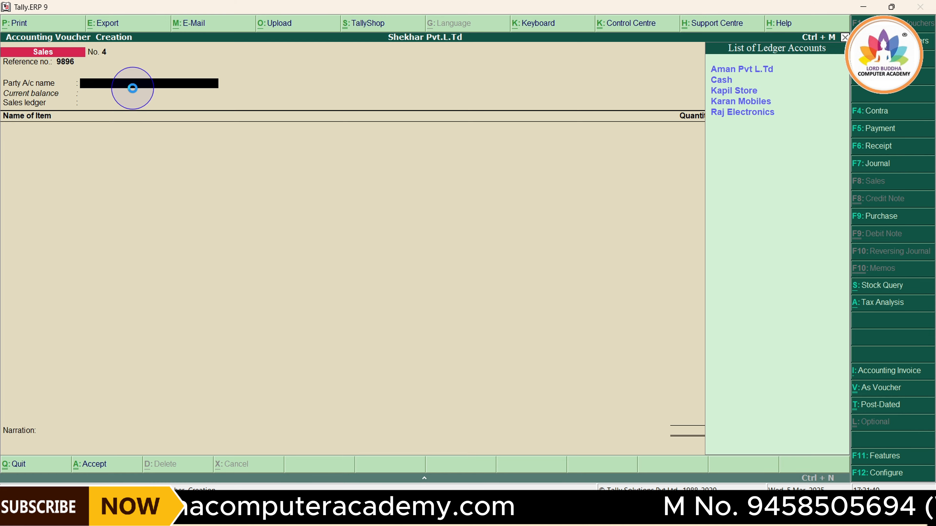
key("alt+c")
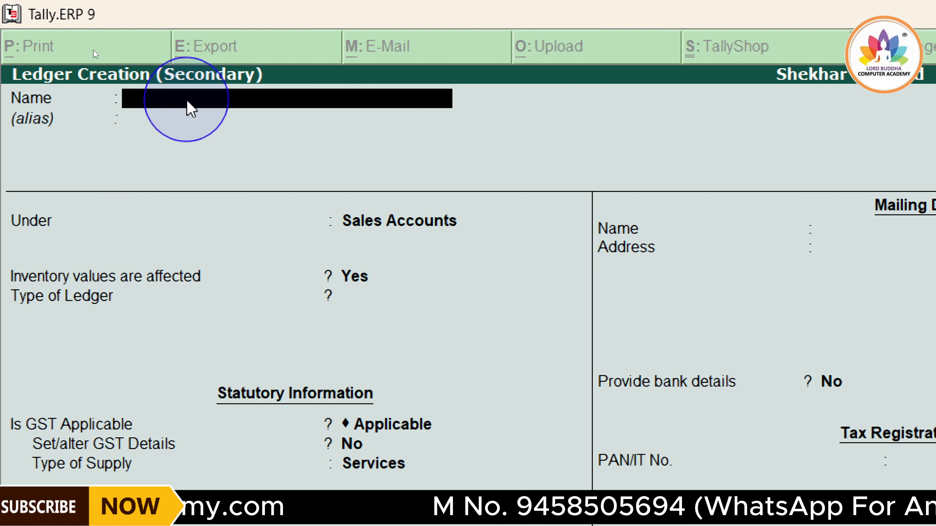
type("Dr")
type("uv")
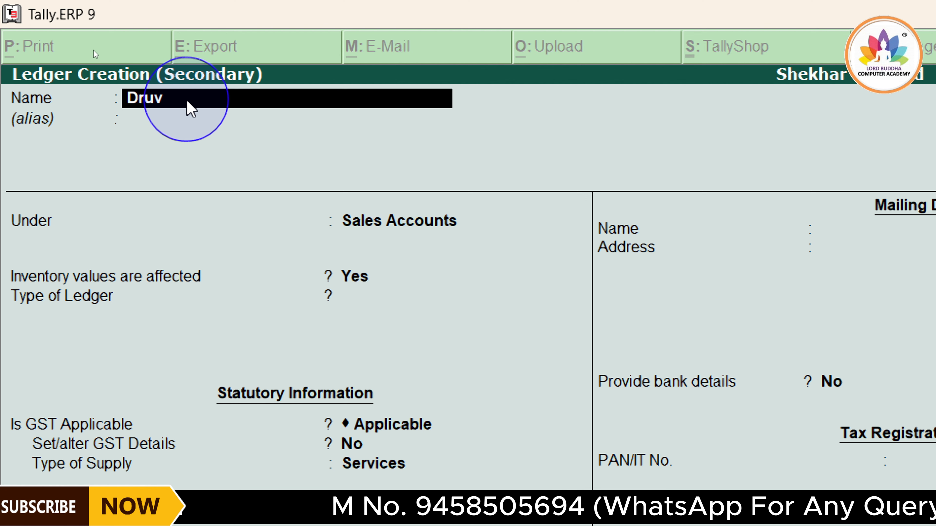
key("Return")
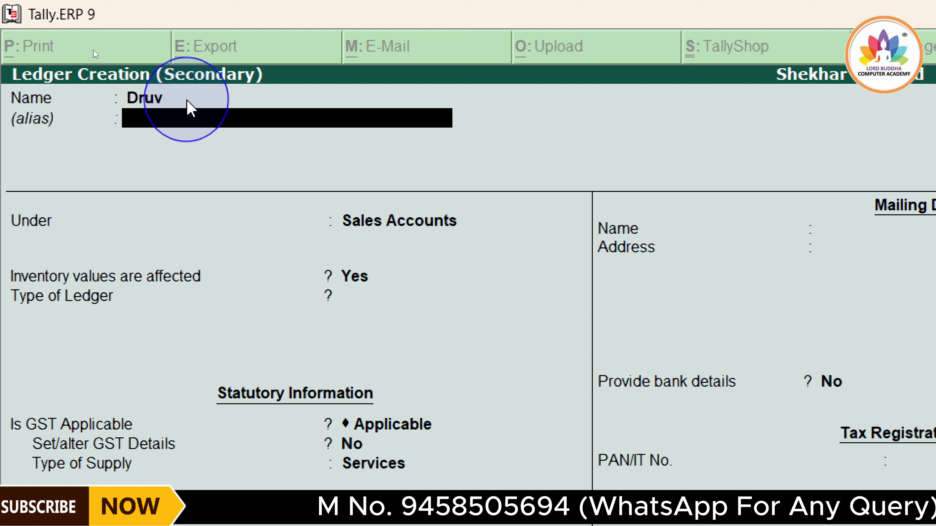
key("Return")
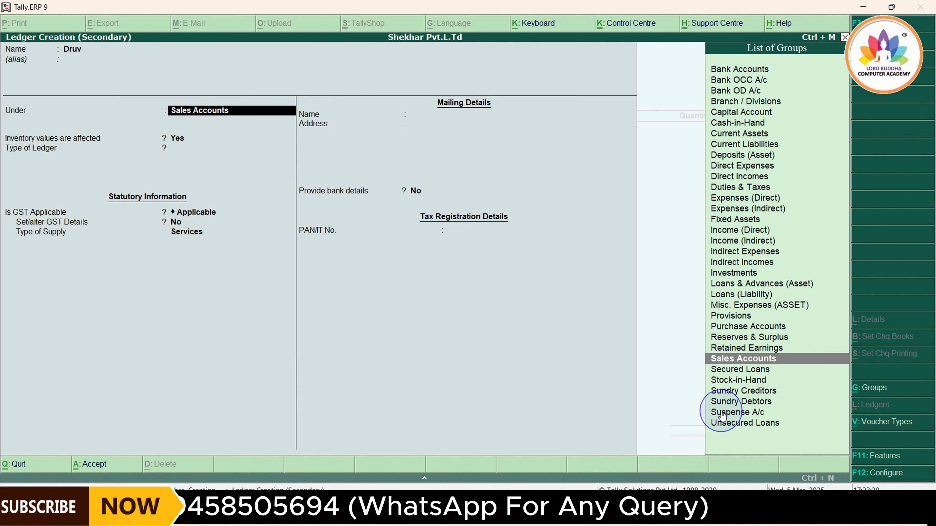
Place the new ledger under Sundry Debtors, leaving bill-by-bill balances and inventory values affected at No
key("Down")
key("Down")
key("Down")
key("Down")
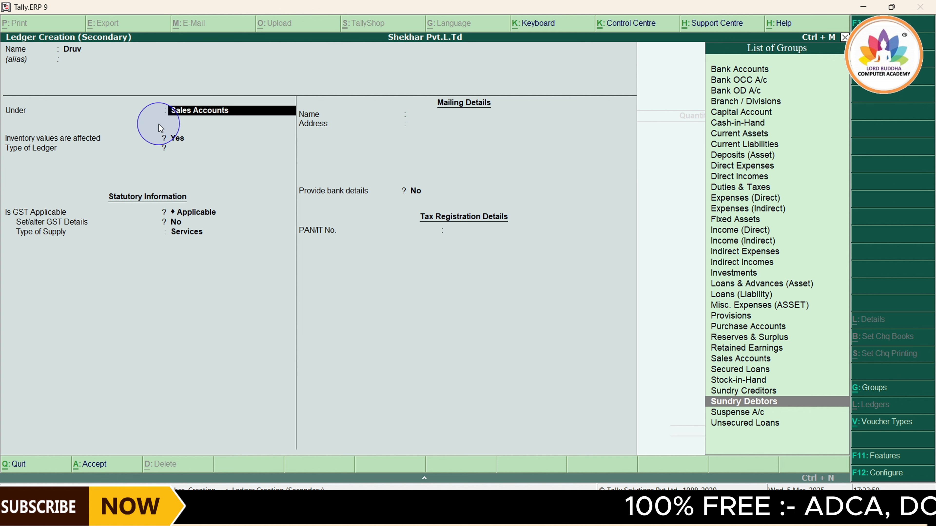
key("Return")
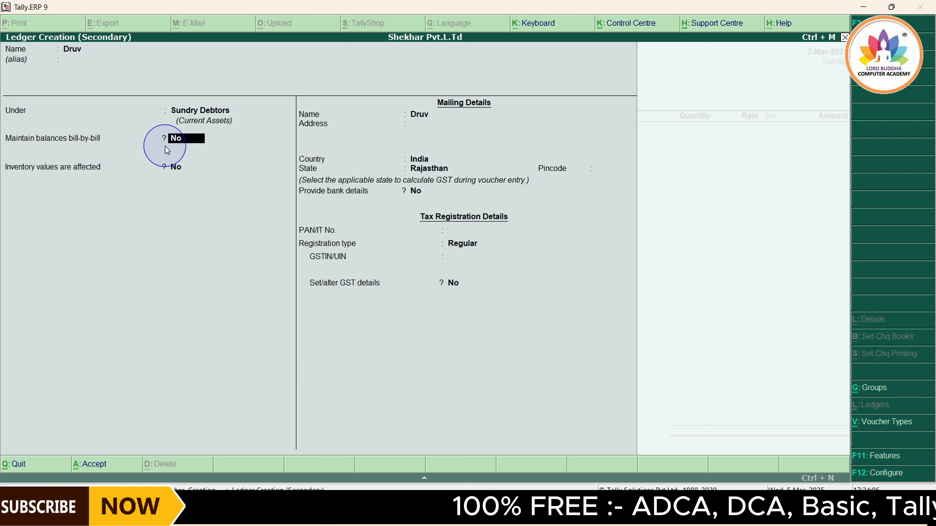
key("Return")
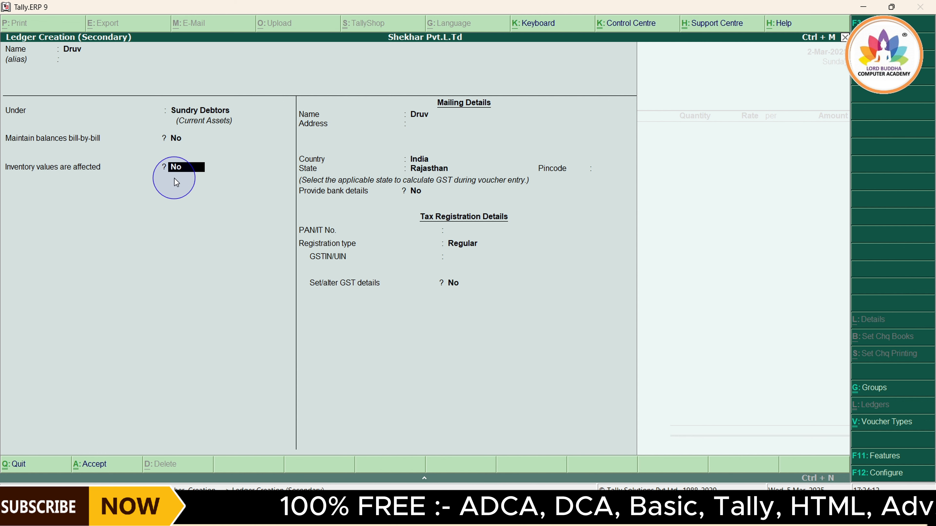
key("Return")
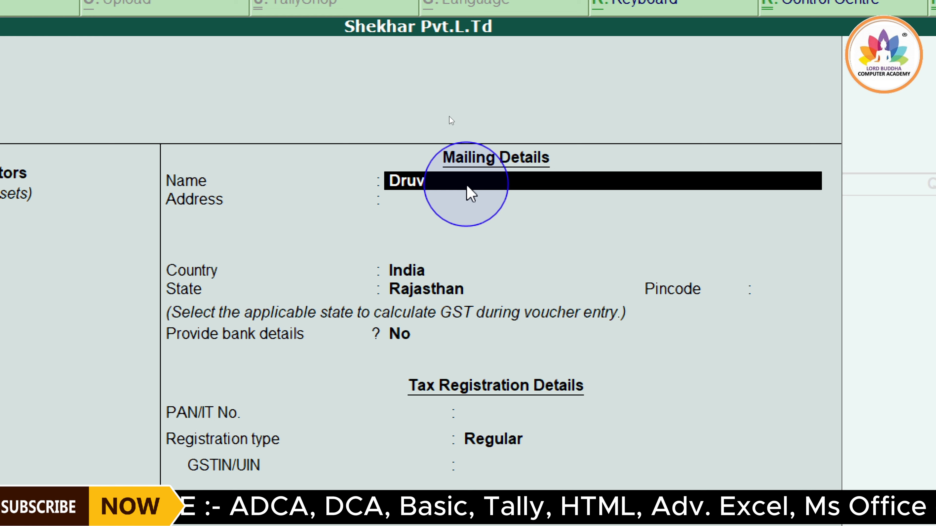
Keep the mailing name, fill in the customer's street address from the invoice, and accept India as the country
key("Return")
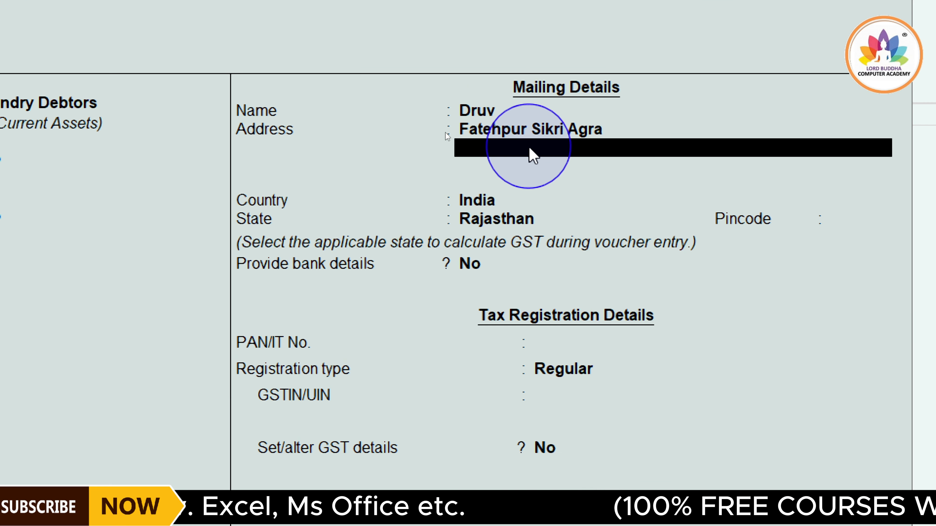
type("Up")
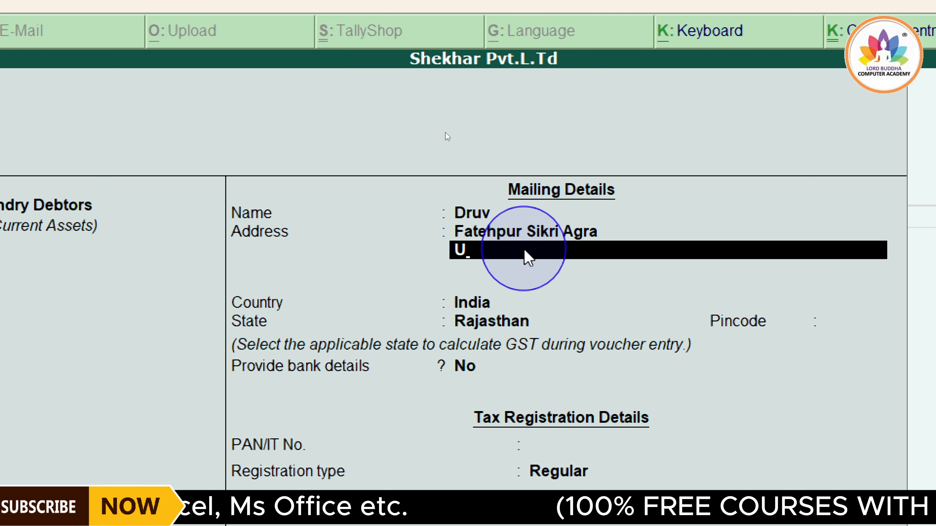
key("Return")
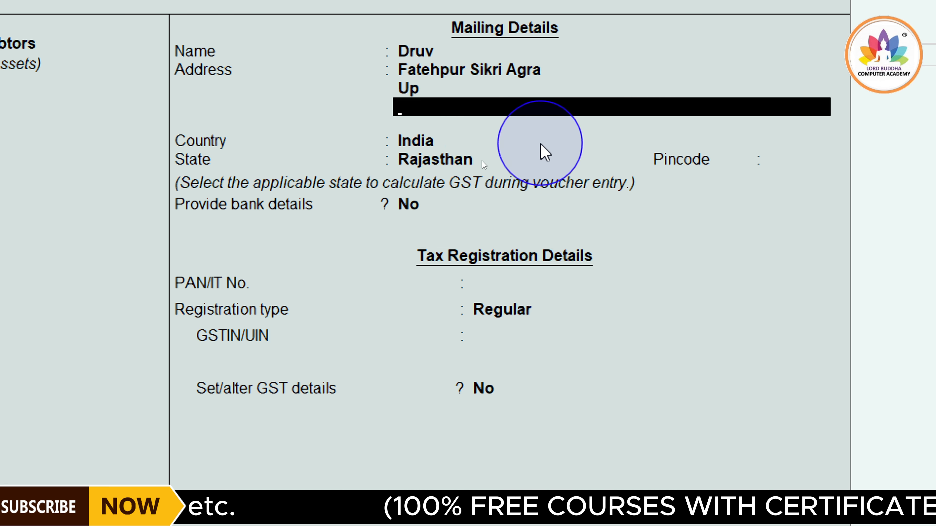
key("Return")
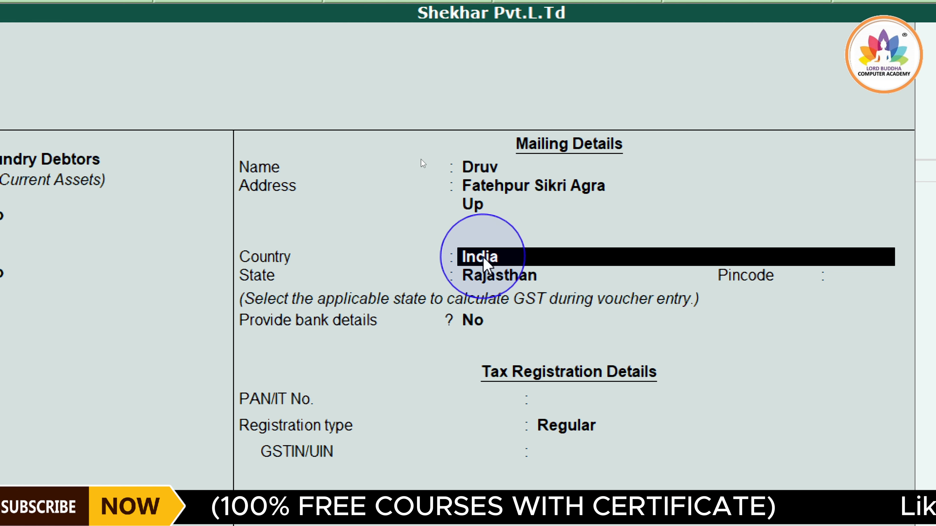
key("Return")
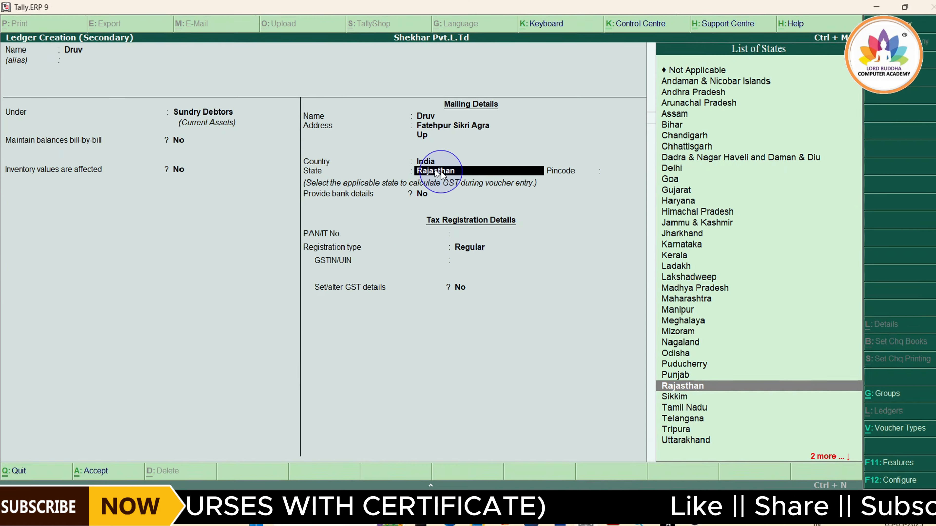
Set the ledger's state to Uttar Pradesh and enter the customer's pincode
type("Uttar")
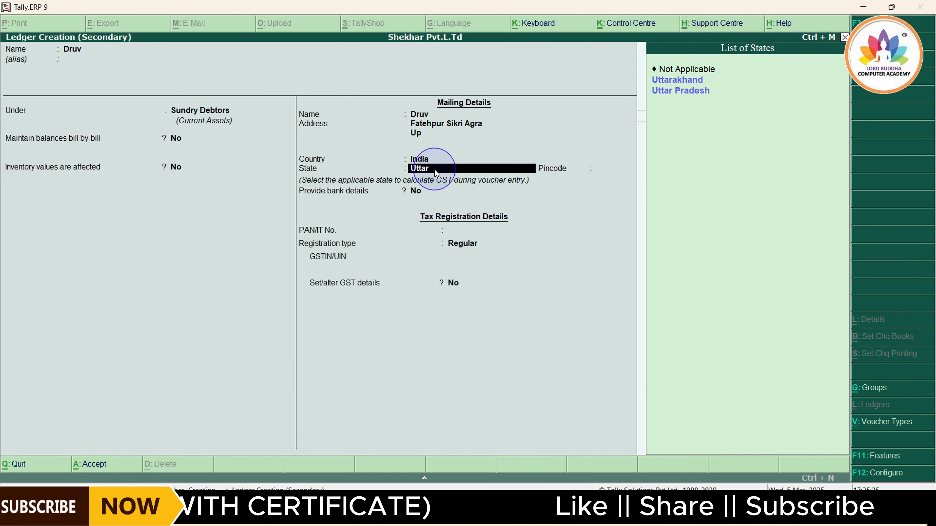
left_click(675, 92)
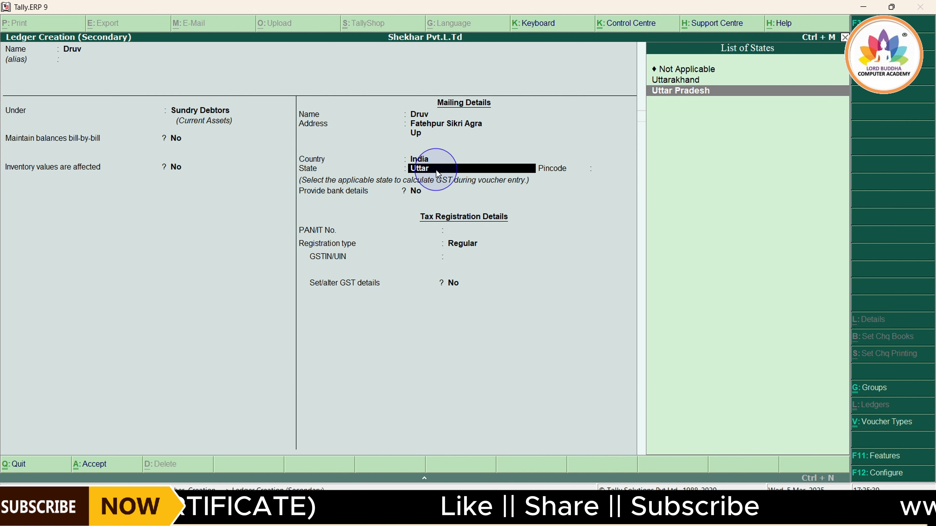
key("Return")
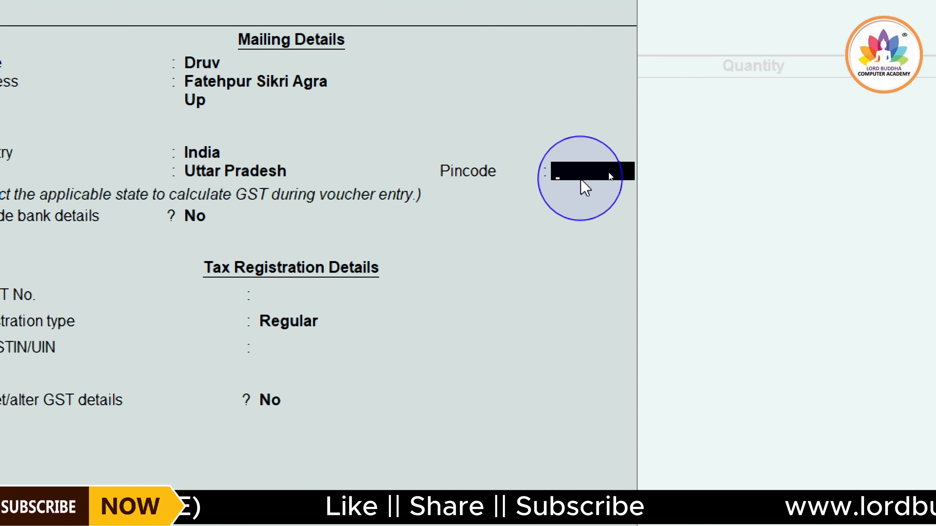
type("2545")
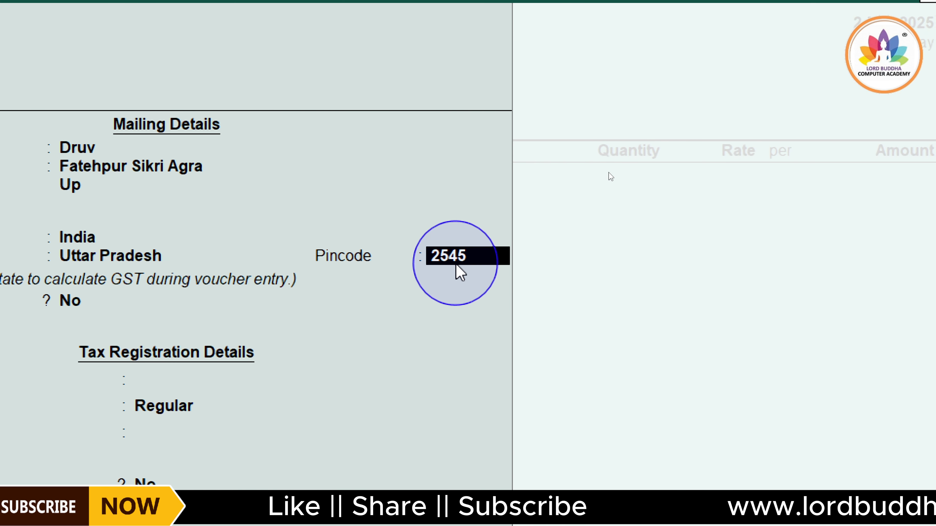
type("87")
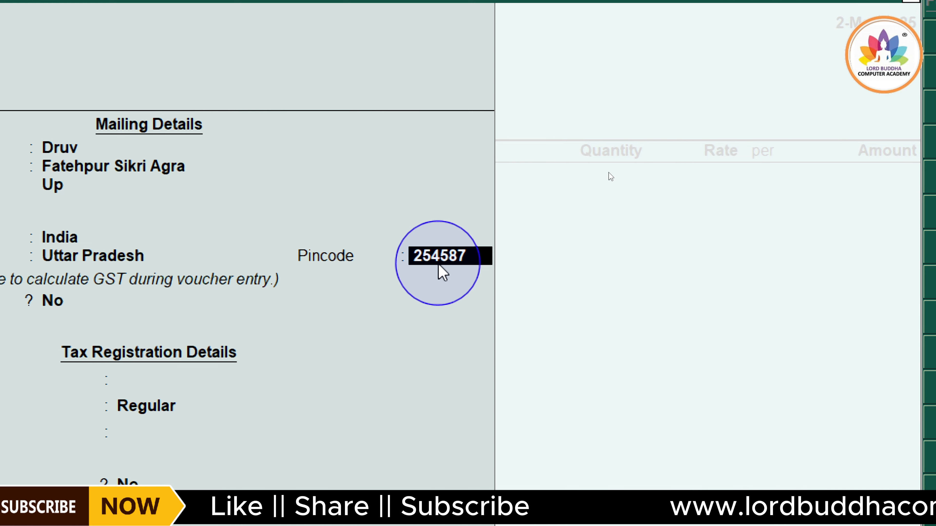
key("Return")
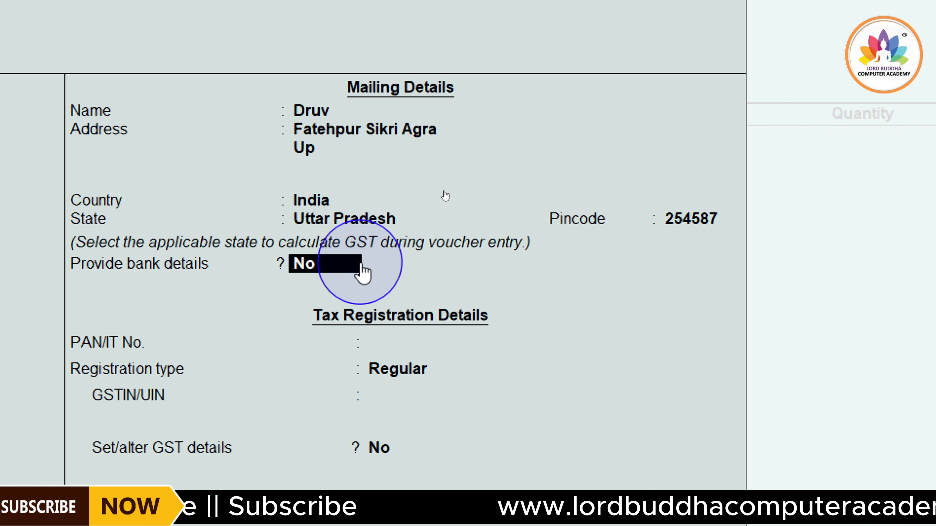
Leave bank details at No and the PAN empty, and choose Regular as the GST registration type
key("Return")
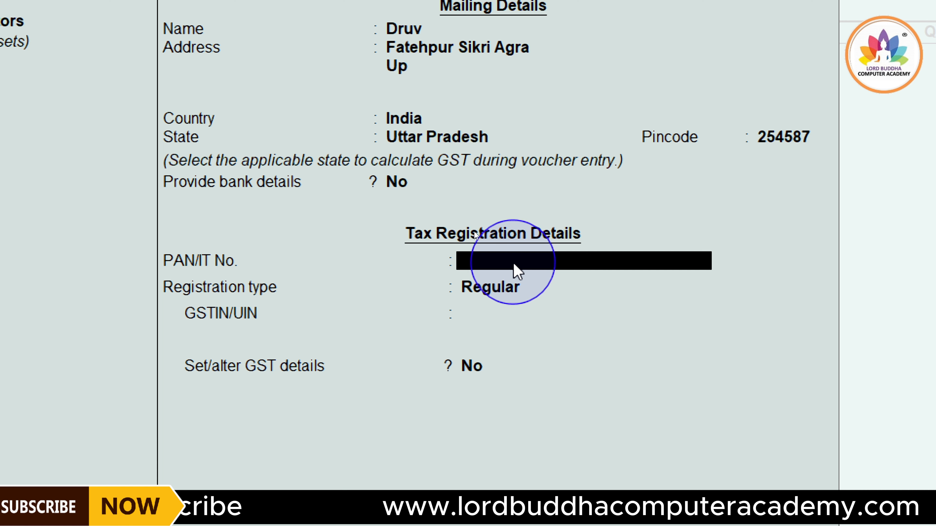
key("Return")
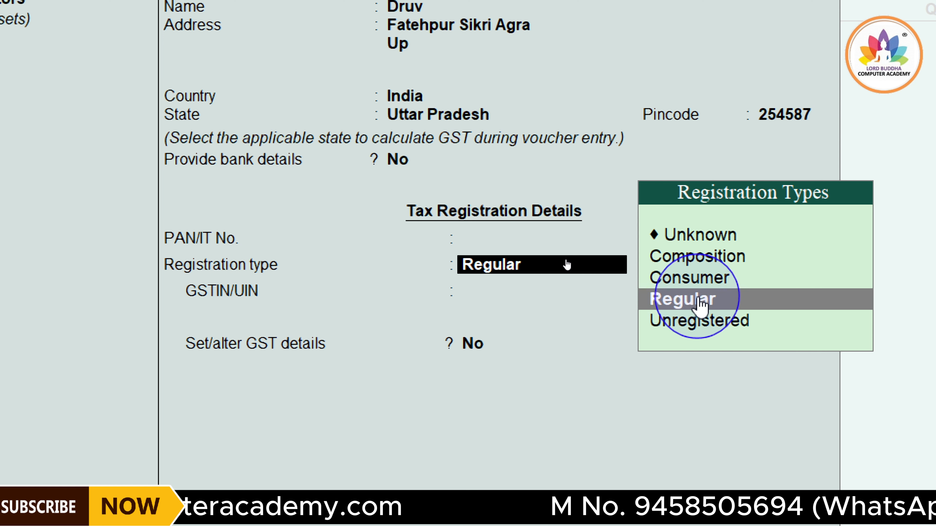
key("Return")
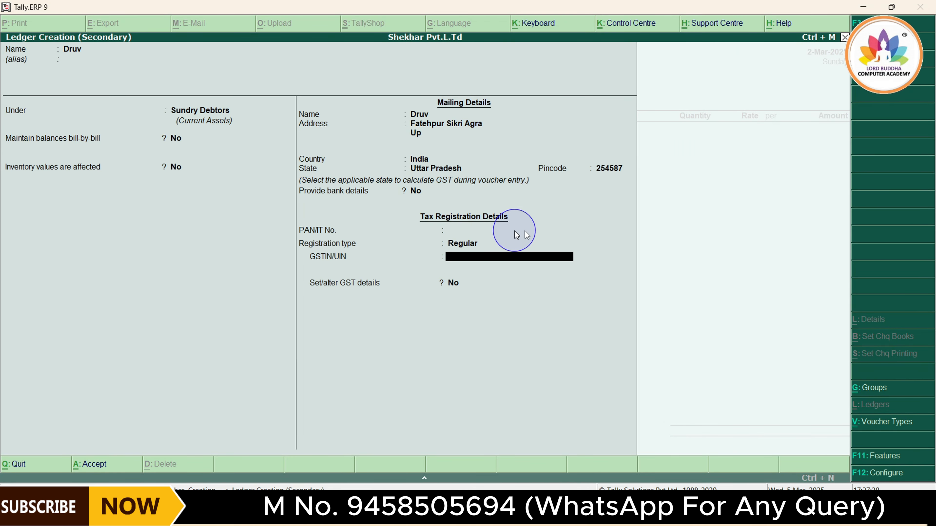
Copy the customer's GST number from the invoice PDF and paste it into the ledger's GSTIN/UIN field in Tally.ERP 9
mouse_move(612, 494)
left_click(612, 461)
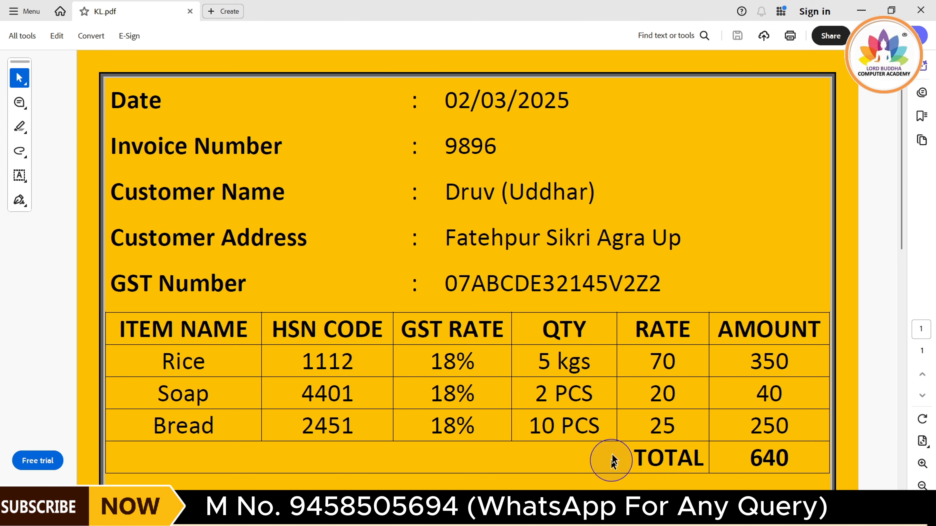
left_click_drag(447, 284, 661, 284)
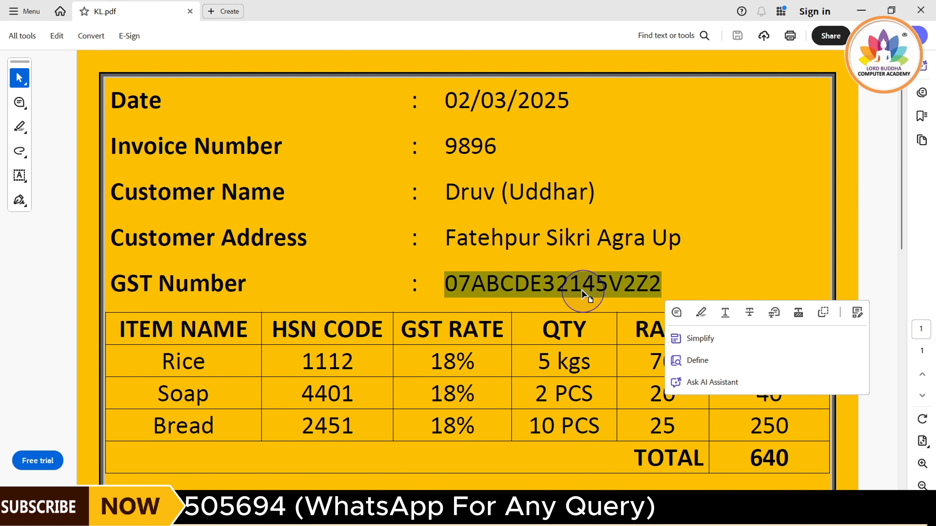
left_click(580, 510)
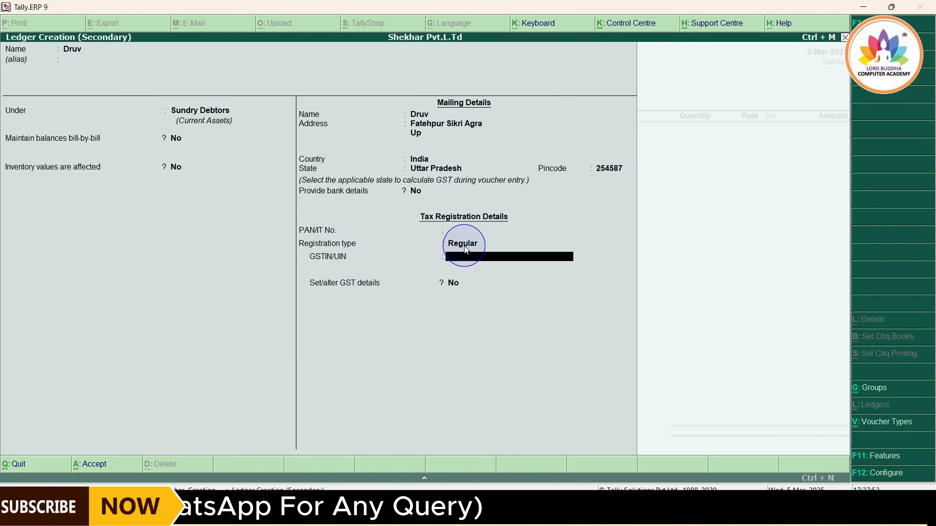
key("ctrl+alt+v")
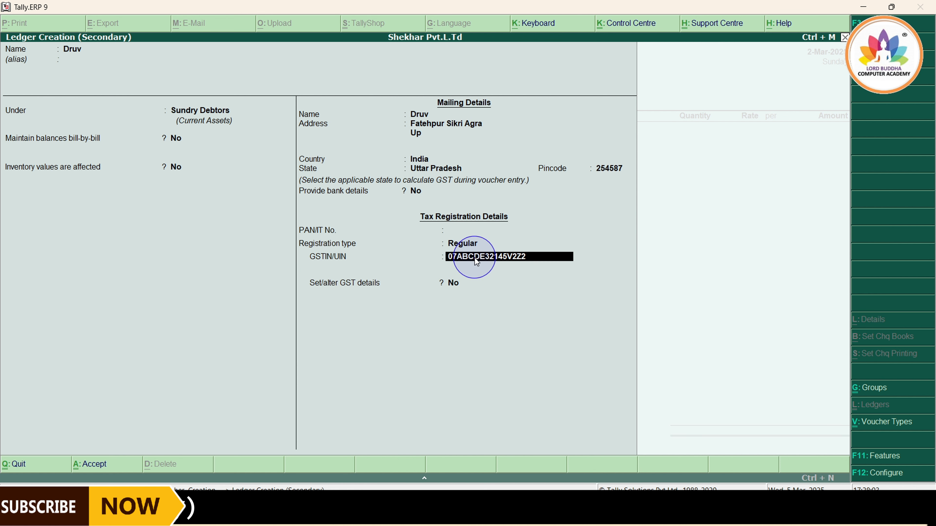
Confirm the GSTIN entry and save the party ledger with Set/alter GST details left at No
key("Return")
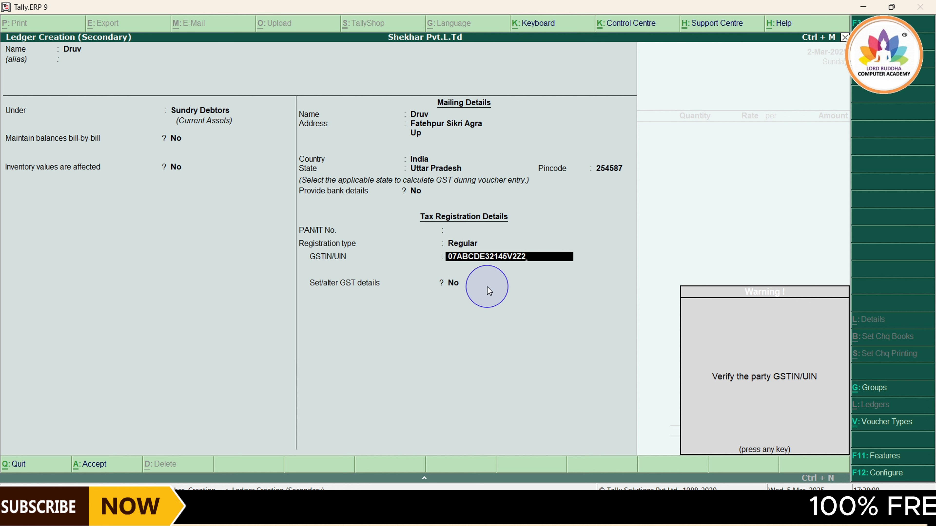
key("Return")
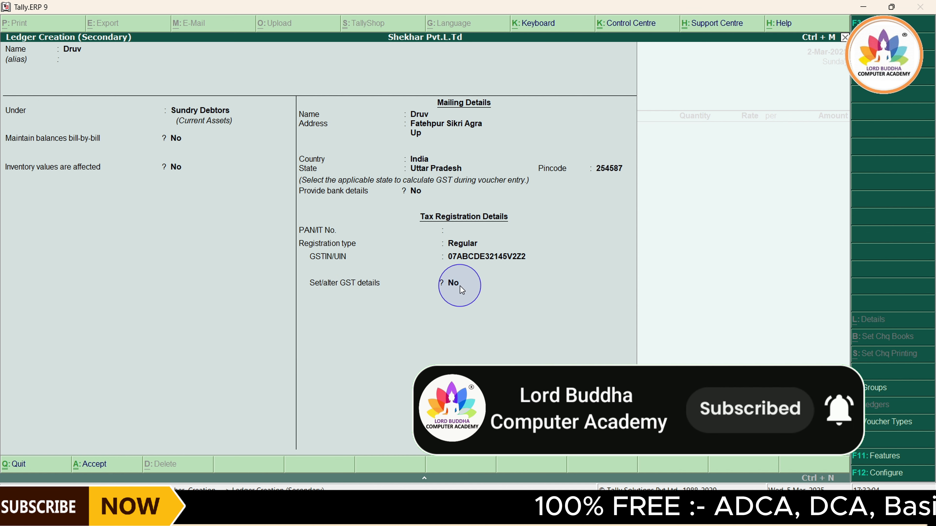
key("Return")
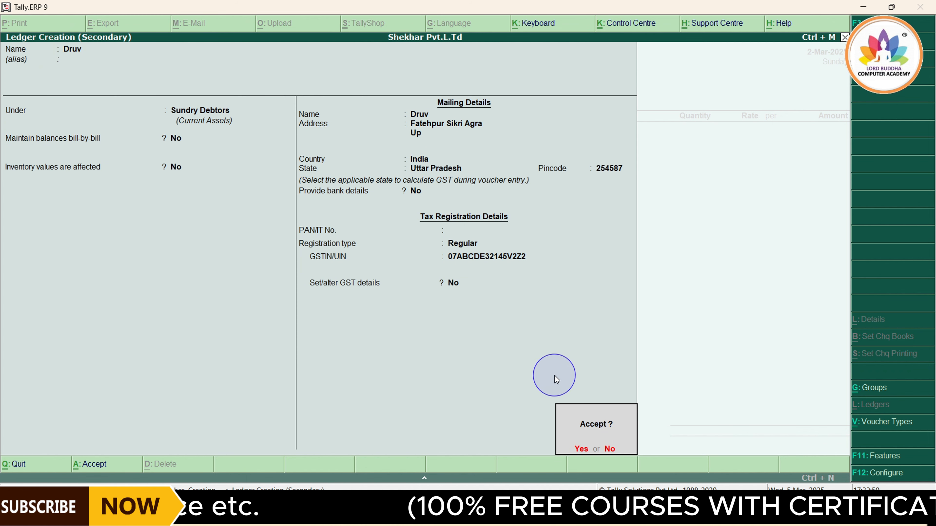
left_click(575, 449)
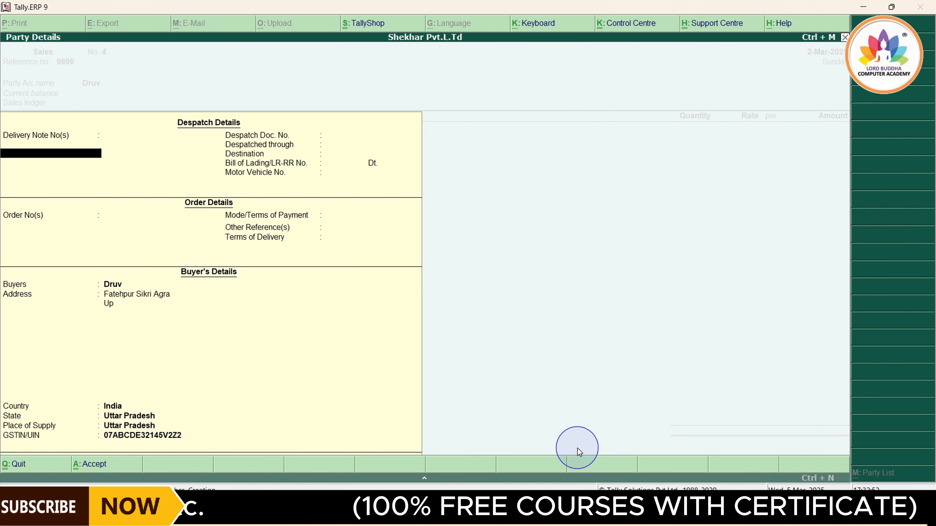